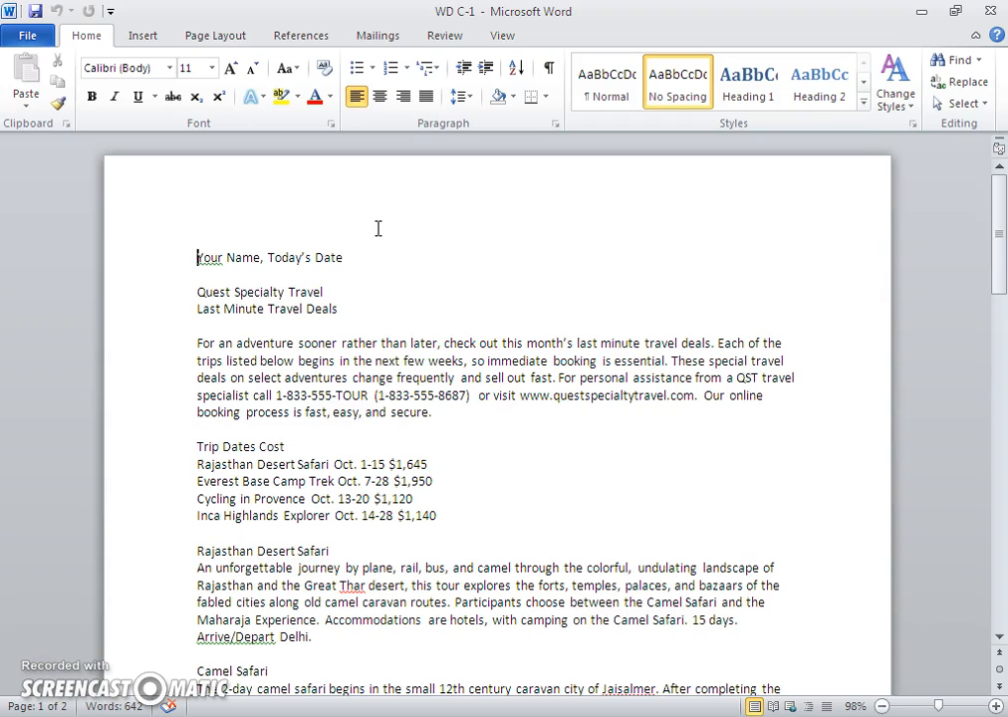
# - Save the flyer as a new file named 'WD C-Last Minute Deals'
pyautogui.click(314, 612)
pyautogui.click(27, 39)
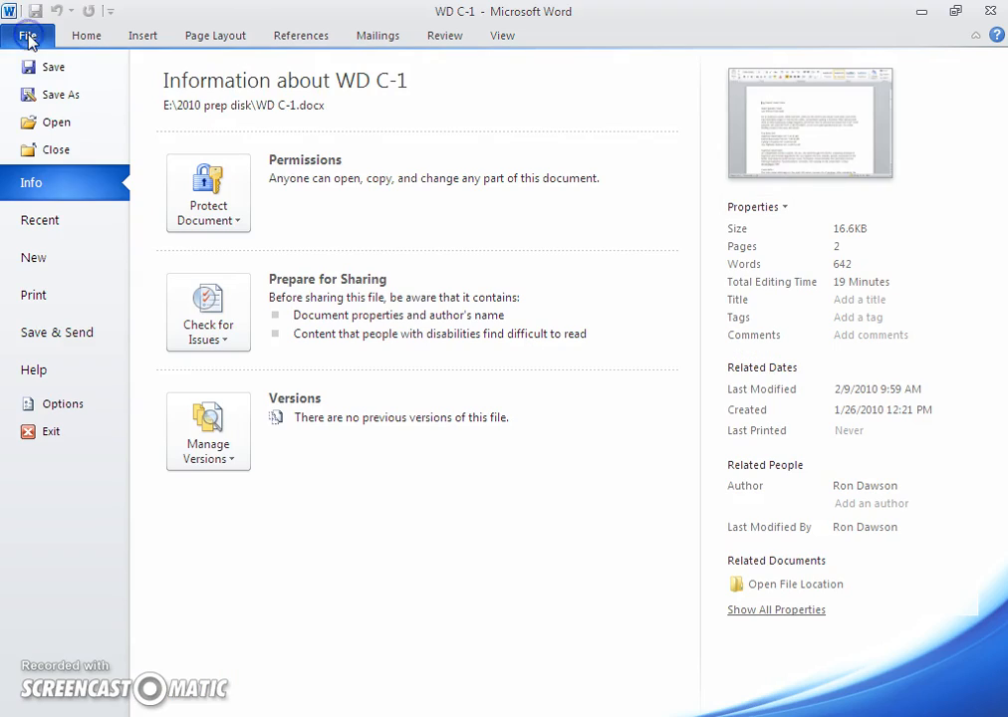
pyautogui.click(79, 100)
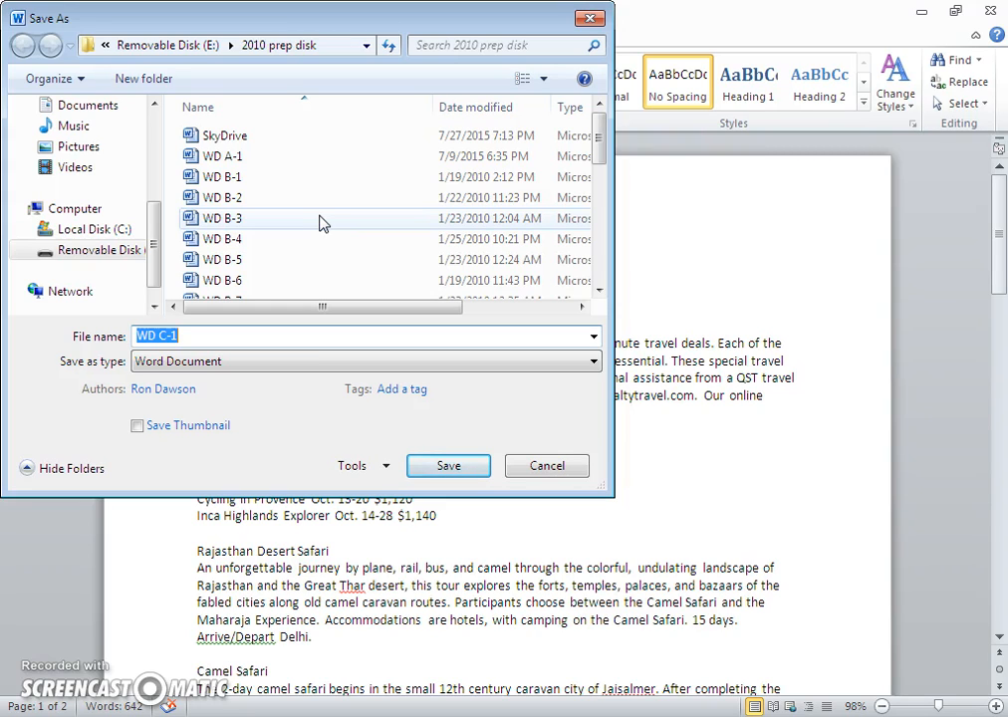
pyautogui.write('WD C-Last Minute Deals')
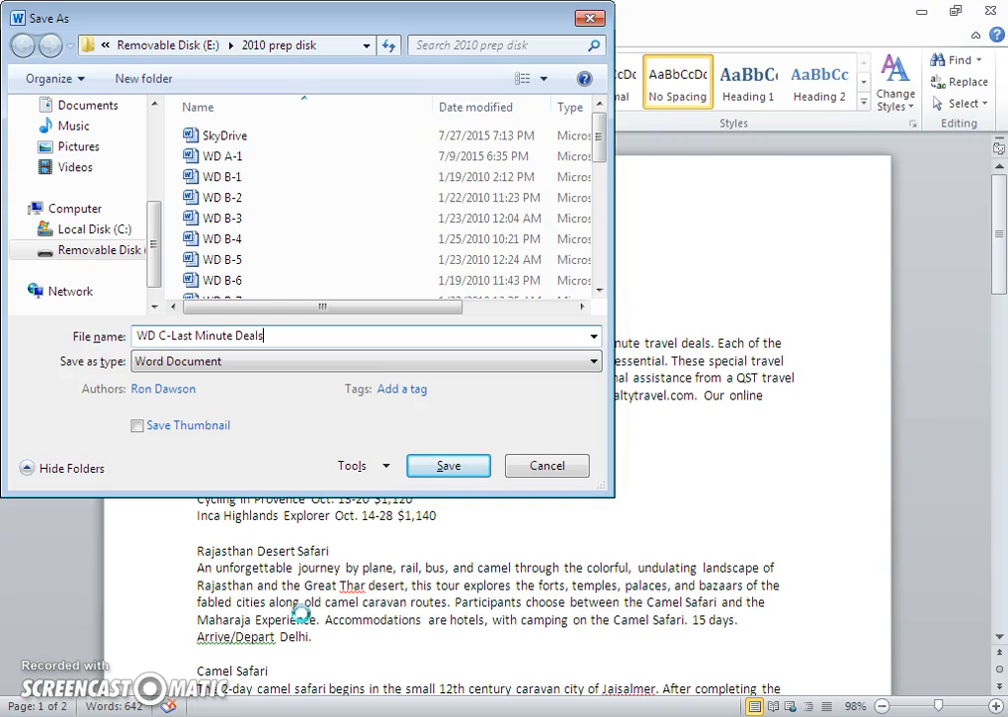
pyautogui.click(445, 470)
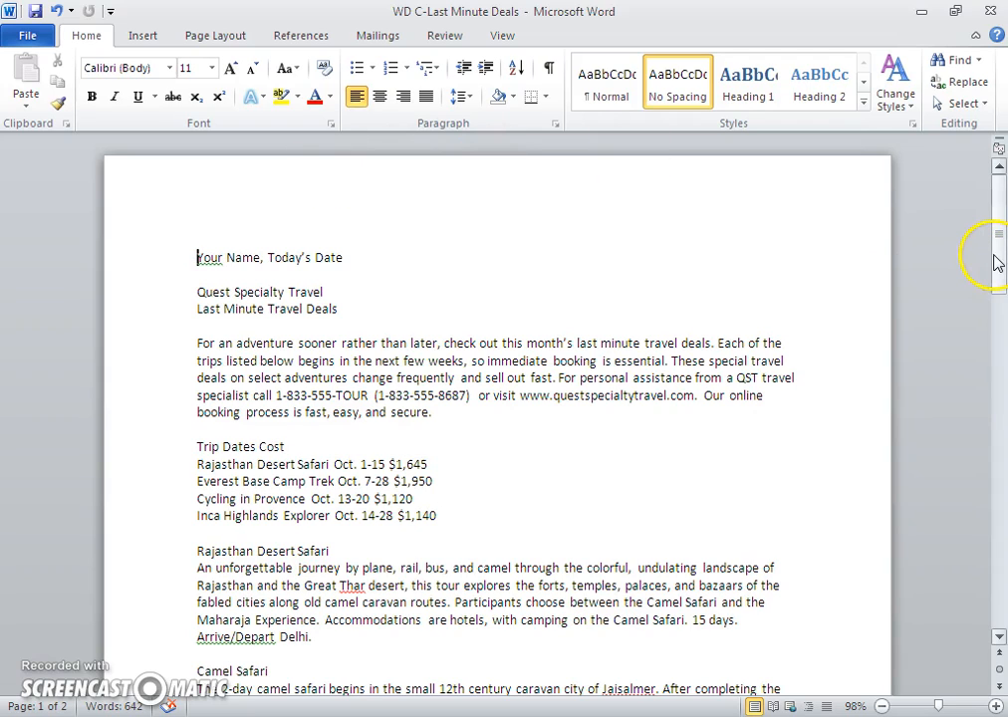
# - Scroll through the two-page flyer, return to the top, and select all of its text
pyautogui.moveTo(996, 259); pyautogui.dragTo(964, 466)
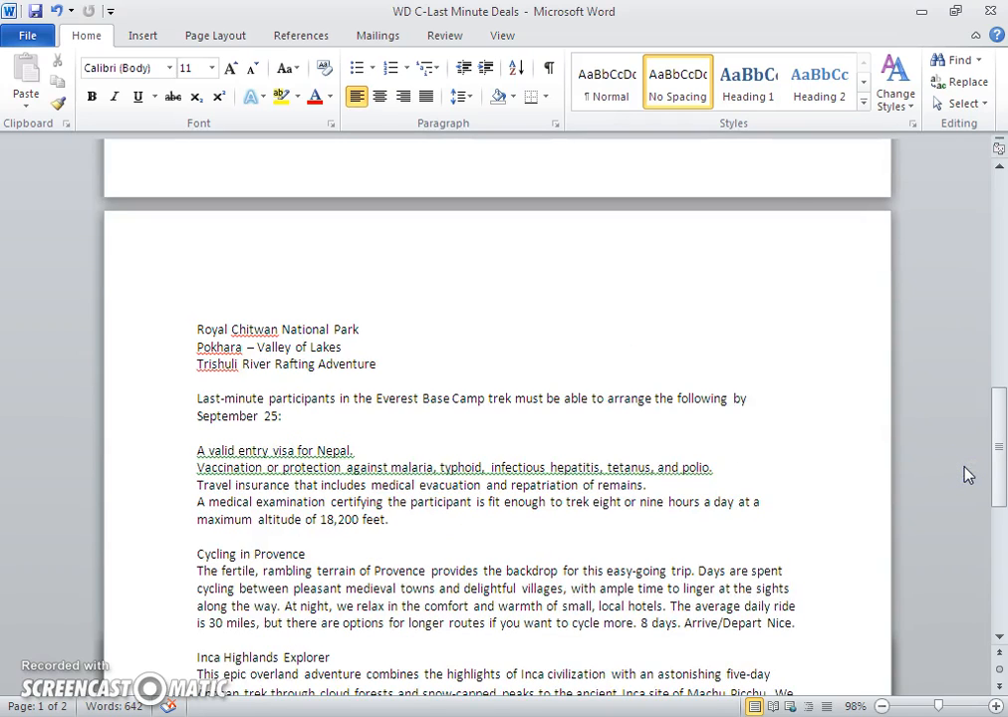
pyautogui.hotkey('ctrl', 'Home')
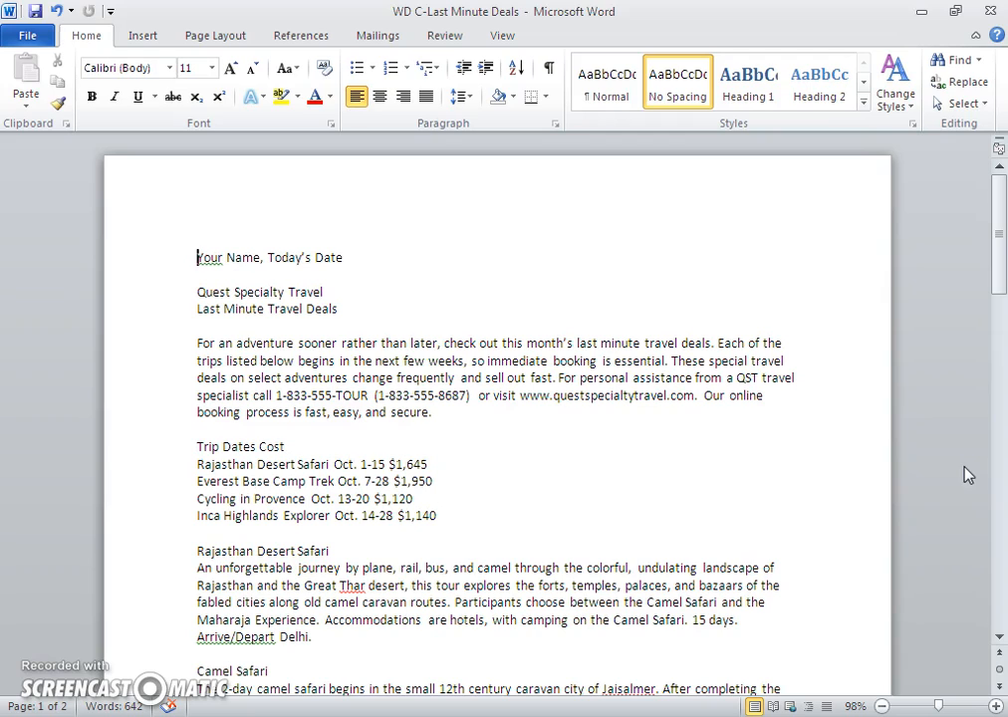
pyautogui.press('alt')
pyautogui.hotkey('ctrl', 'a')
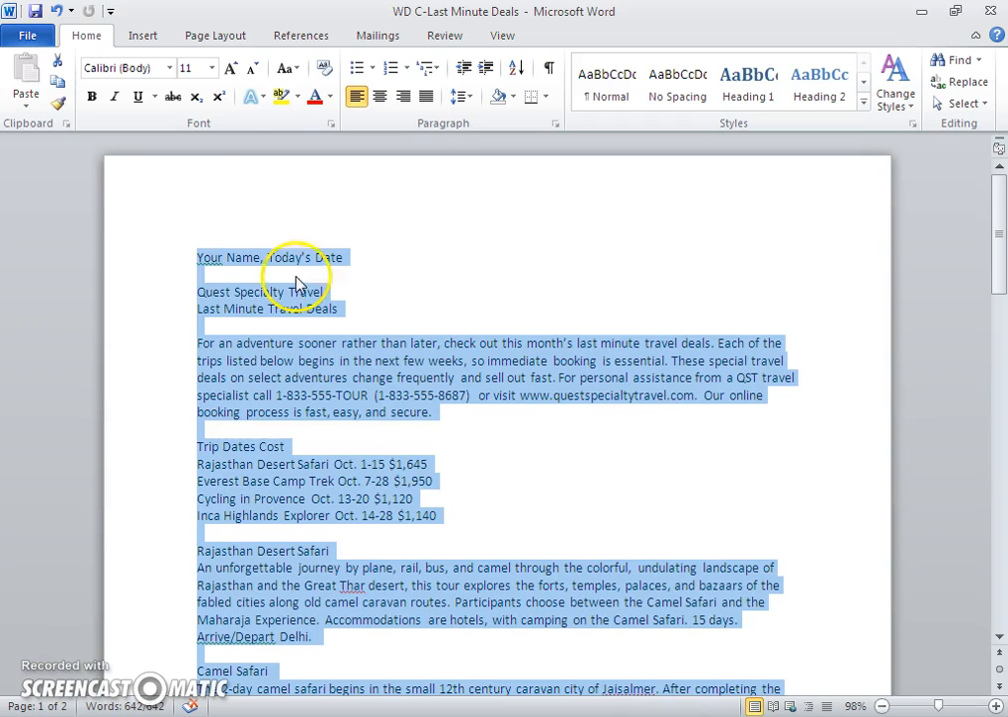
# - Apply the Garamond font to all of the selected flyer text
pyautogui.click(171, 69)
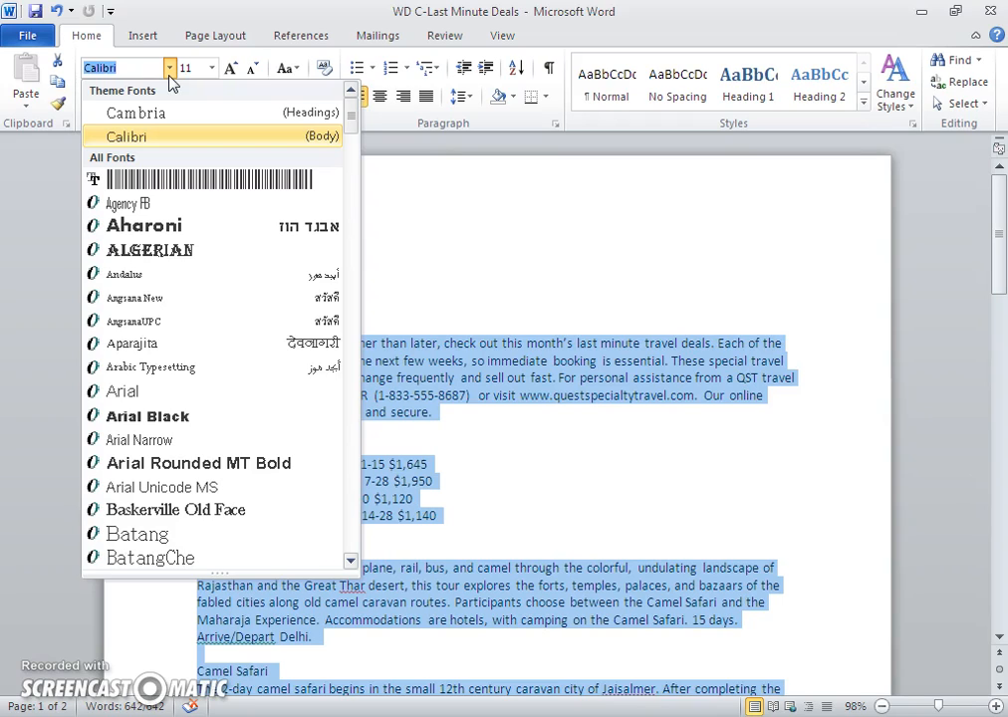
pyautogui.moveTo(349, 112); pyautogui.dragTo(316, 277)
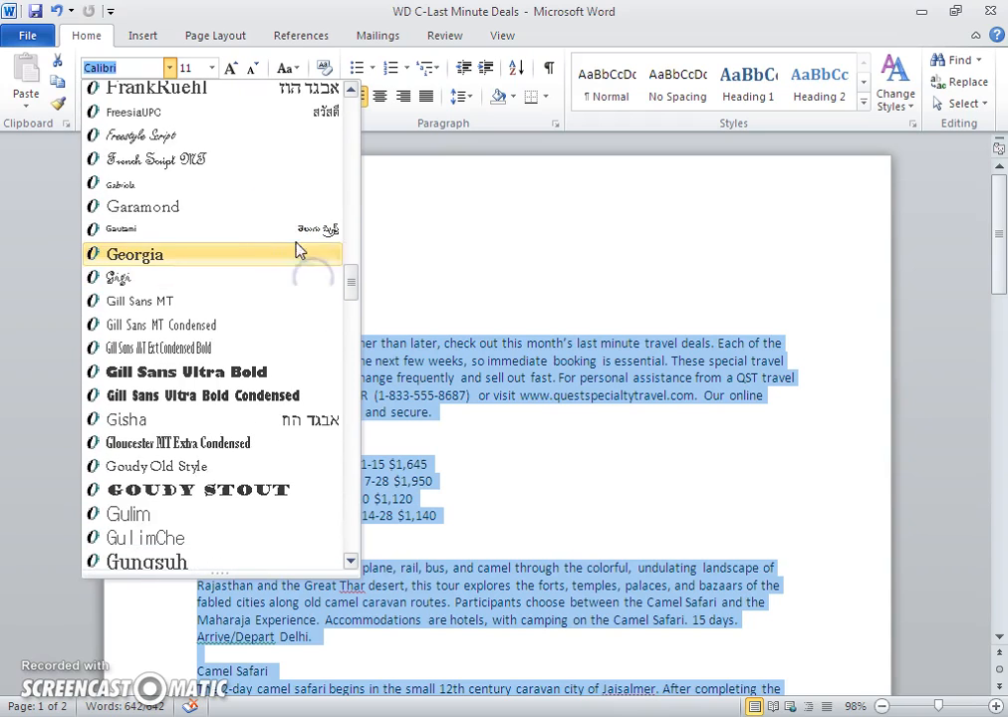
pyautogui.click(211, 217)
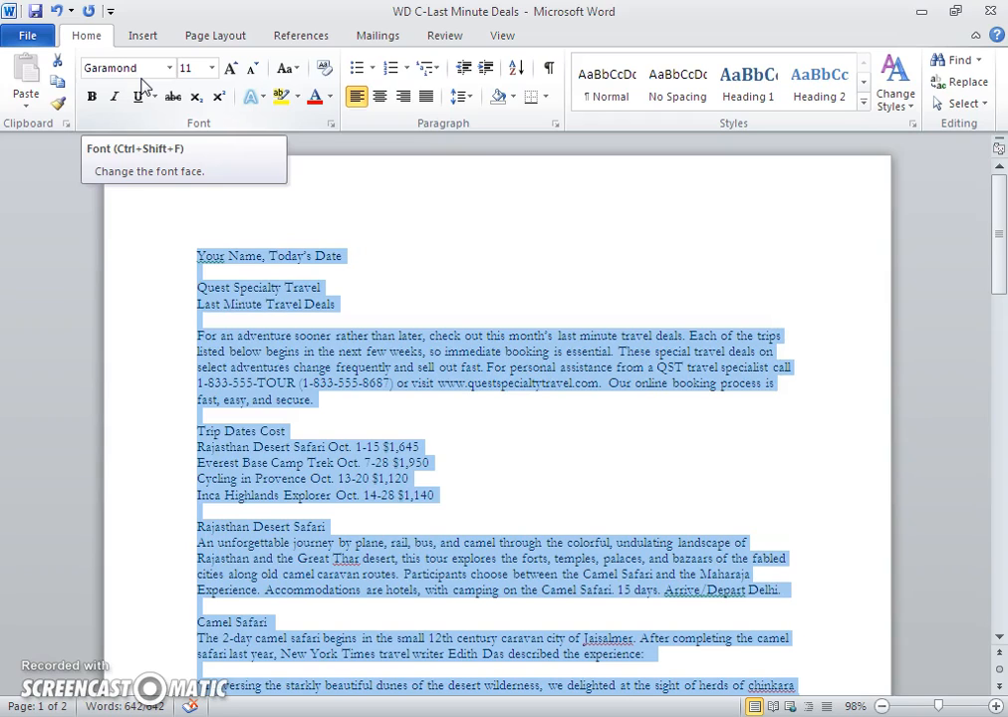
# - Set the whole flyer to 12 pt, then put the cursor before Quest Specialty Travel
pyautogui.click(213, 70)
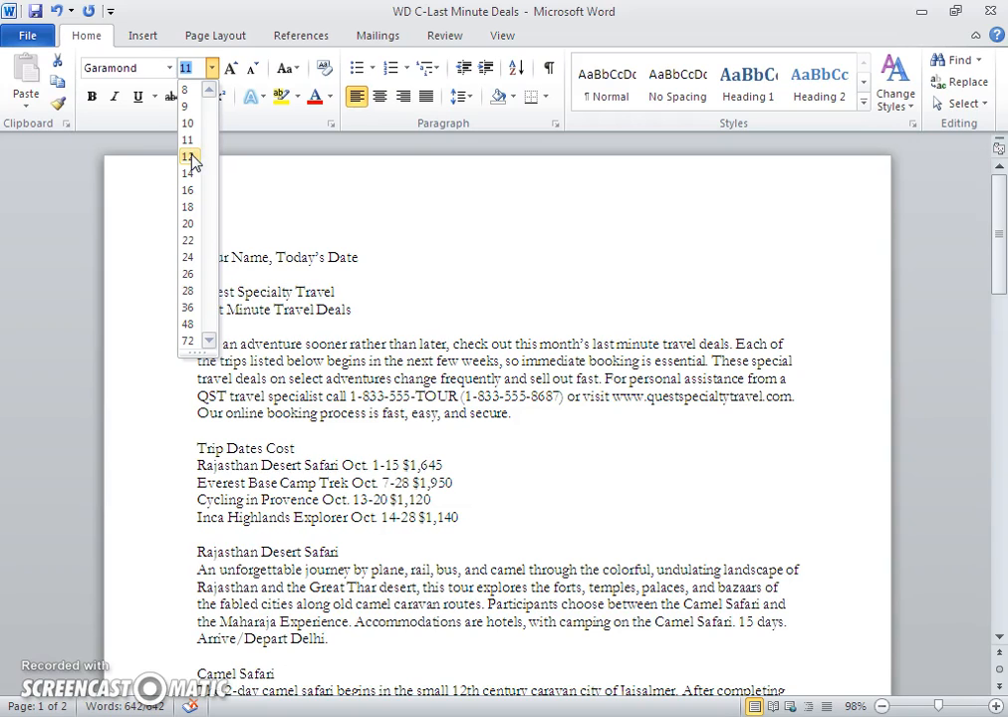
pyautogui.click(191, 162)
pyautogui.press('alt')
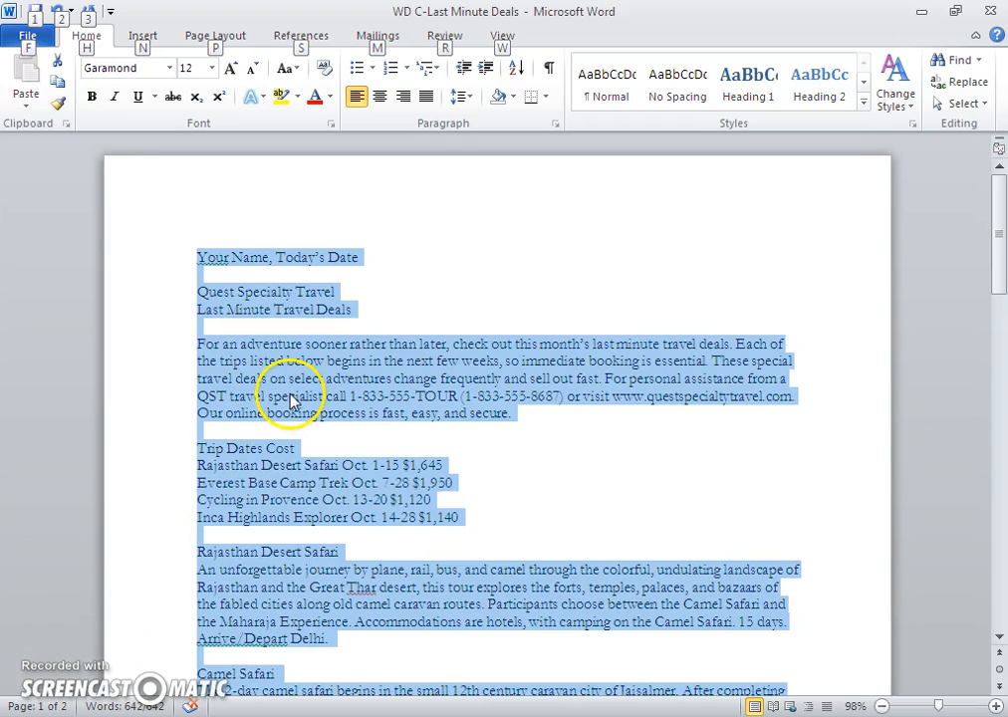
pyautogui.click(483, 295)
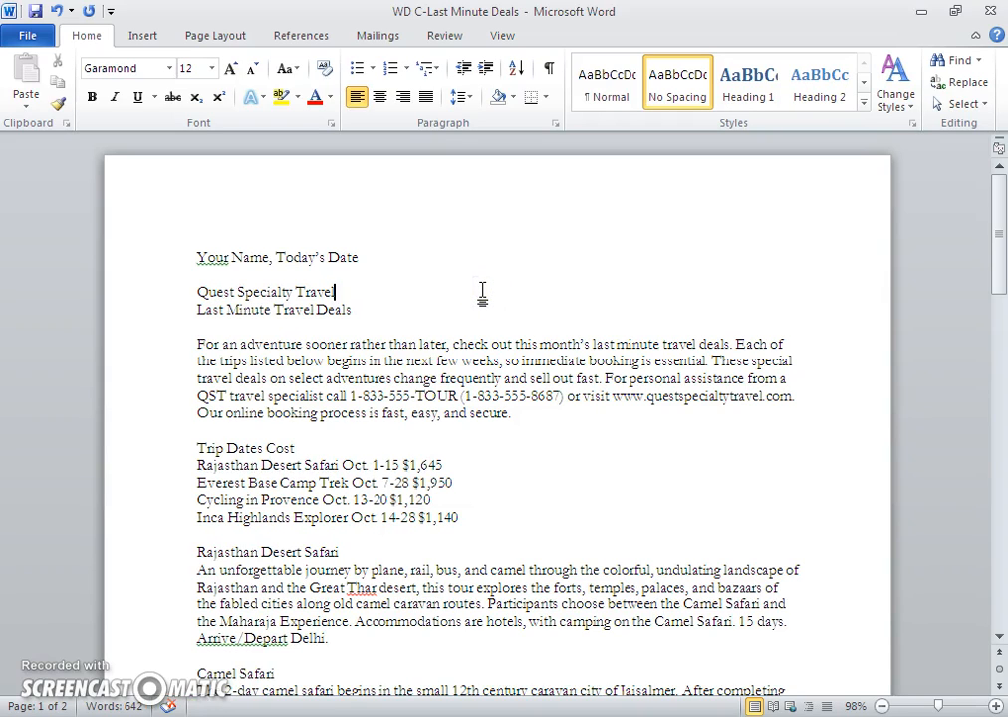
pyautogui.click(197, 289)
# - Set the Quest Specialty Travel and Last Minute Travel Deals lines to Trebuchet MS
pyautogui.hotkey('shift', 'Down')
pyautogui.hotkey('shift', 'Down')
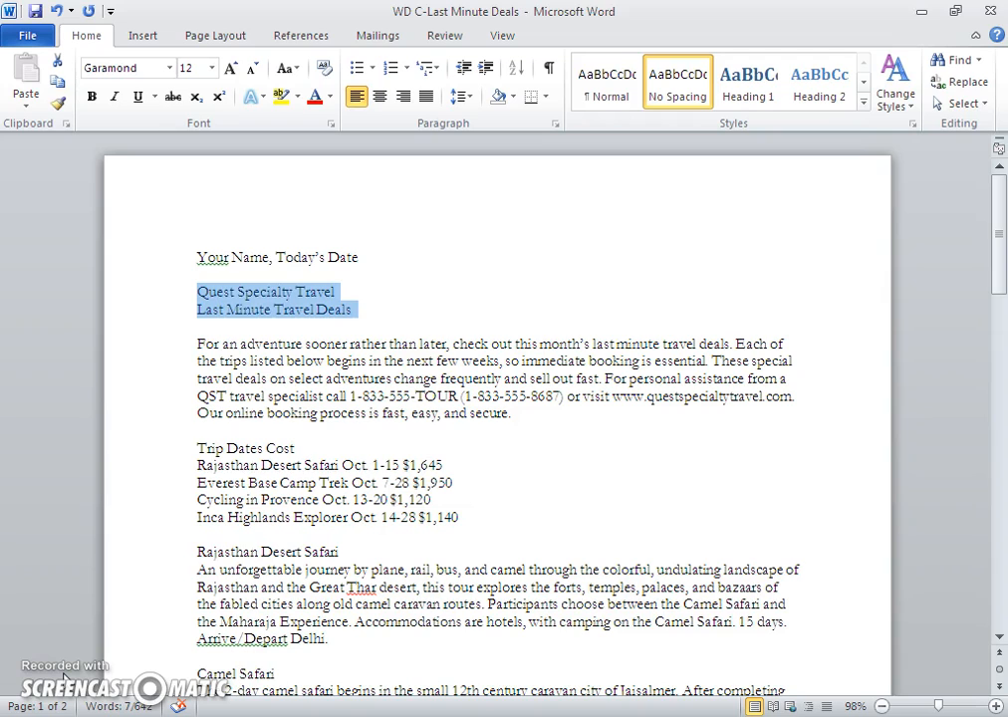
pyautogui.click(172, 72)
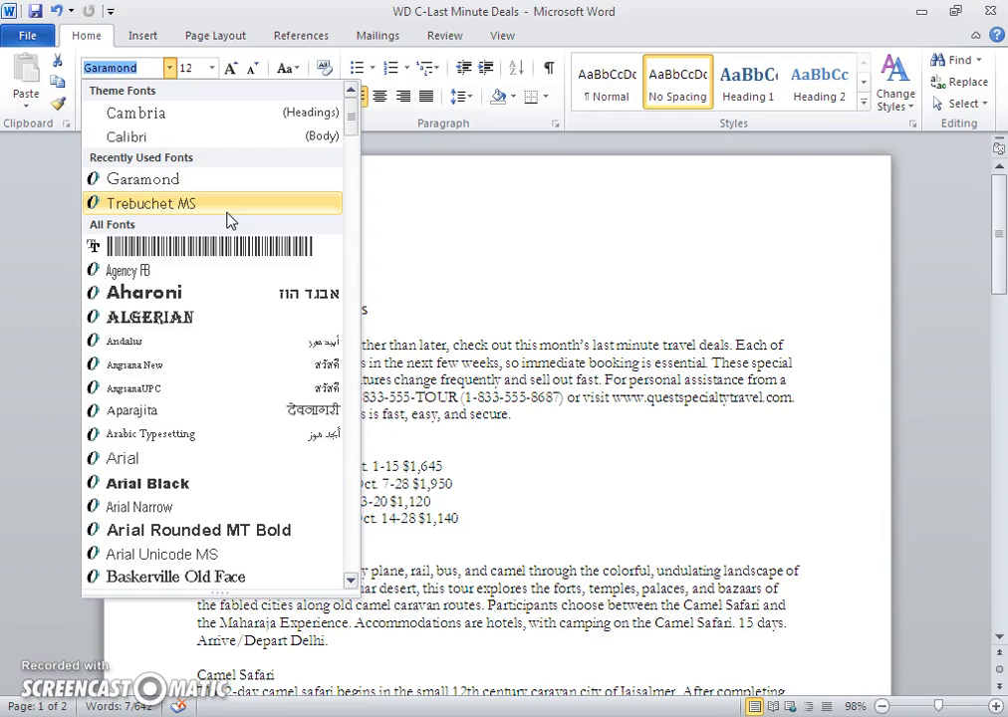
pyautogui.click(387, 229)
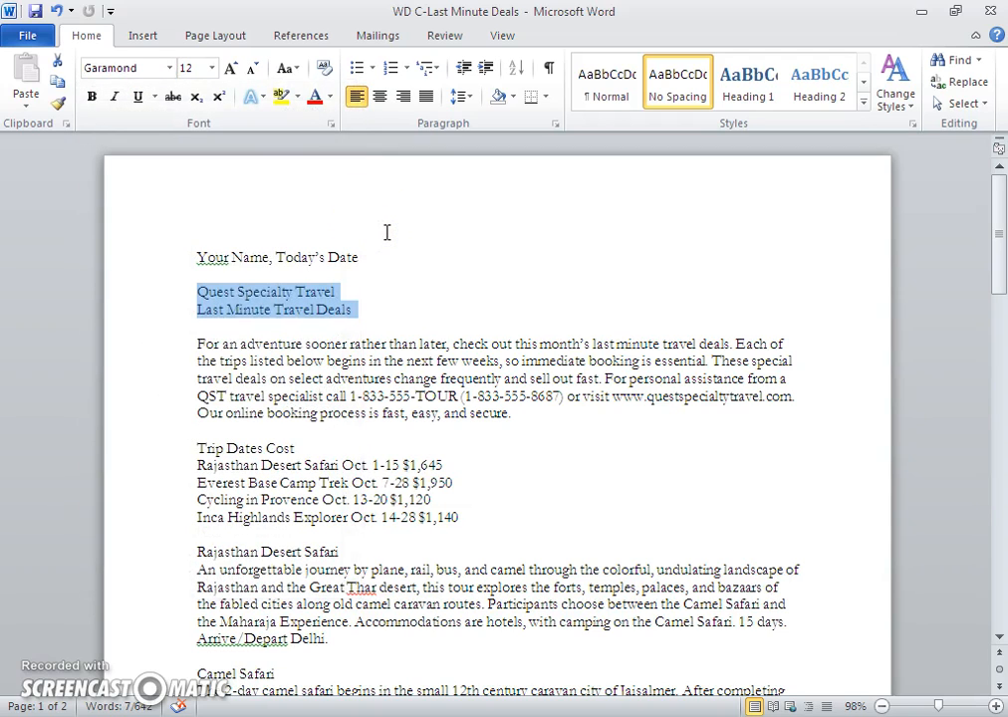
pyautogui.click(170, 70)
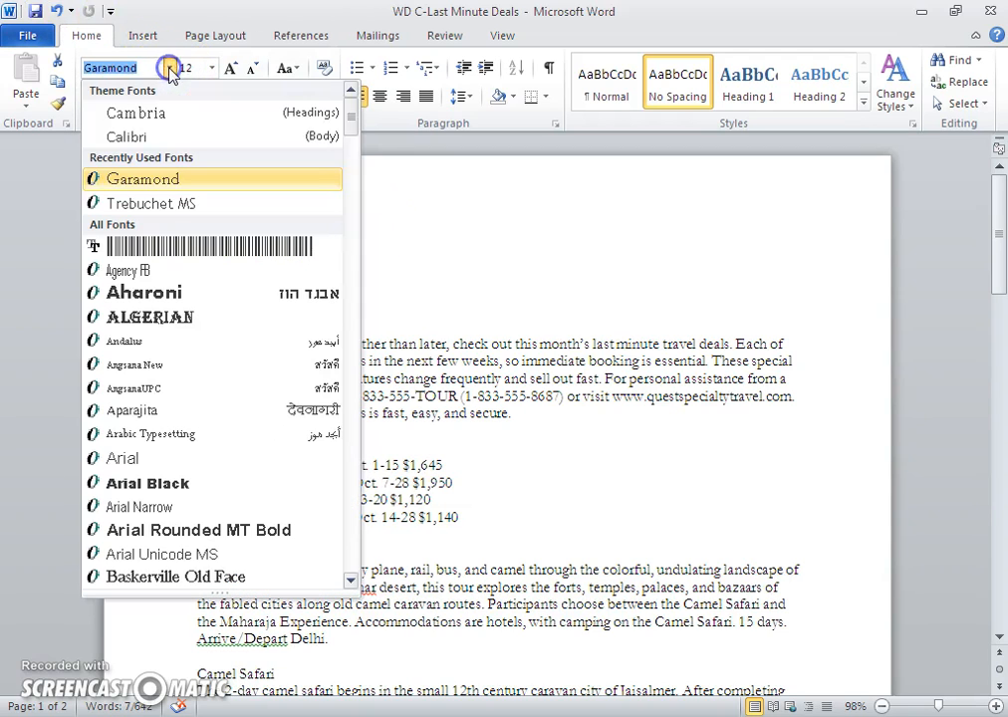
pyautogui.click(168, 206)
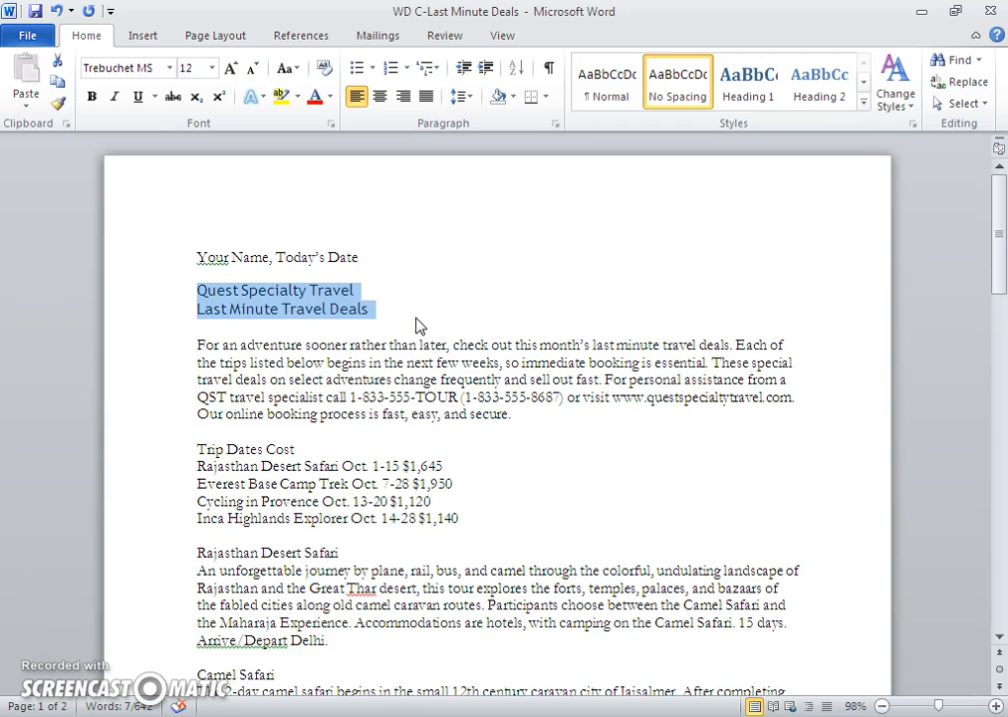
# - Make the title 22 pt bold in Purple, Accent 4, Darker 50%
pyautogui.click(212, 70)
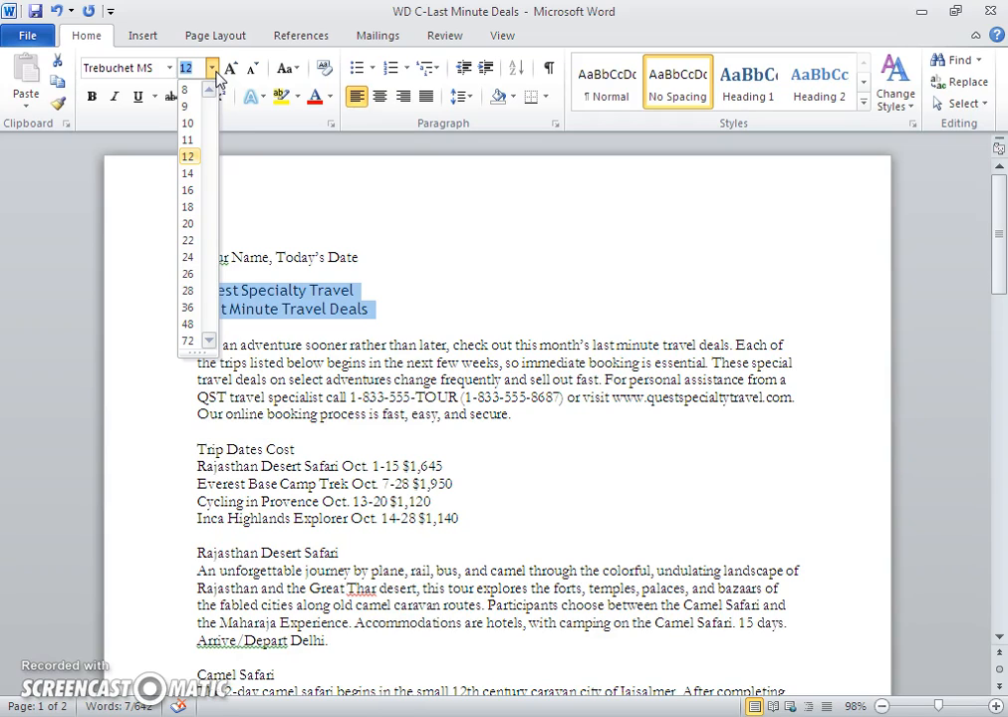
pyautogui.click(194, 243)
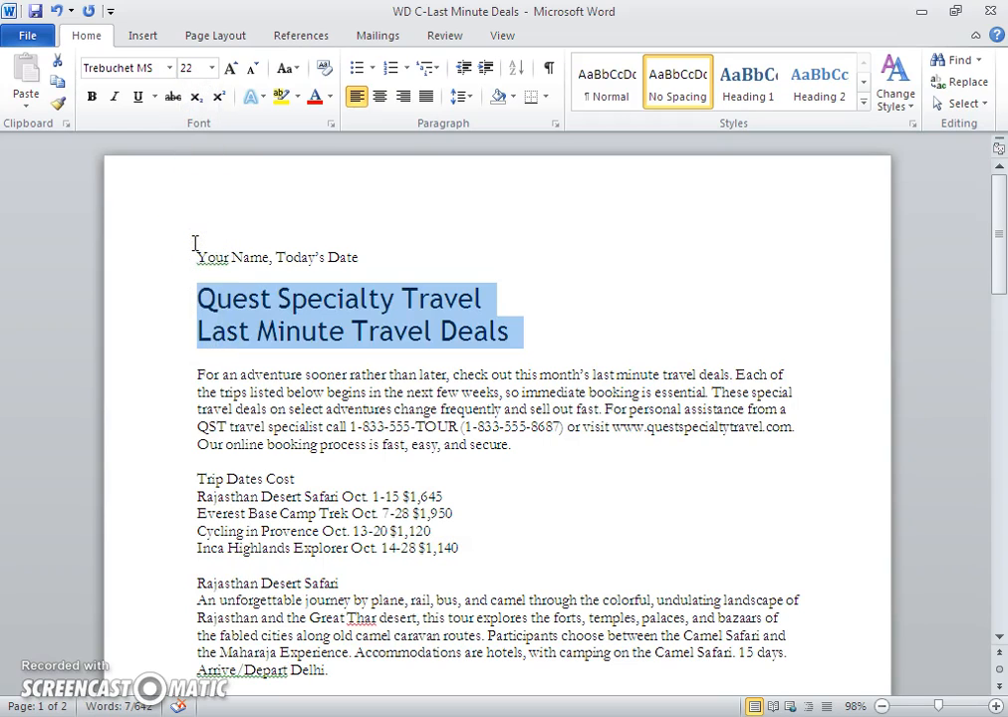
pyautogui.click(91, 105)
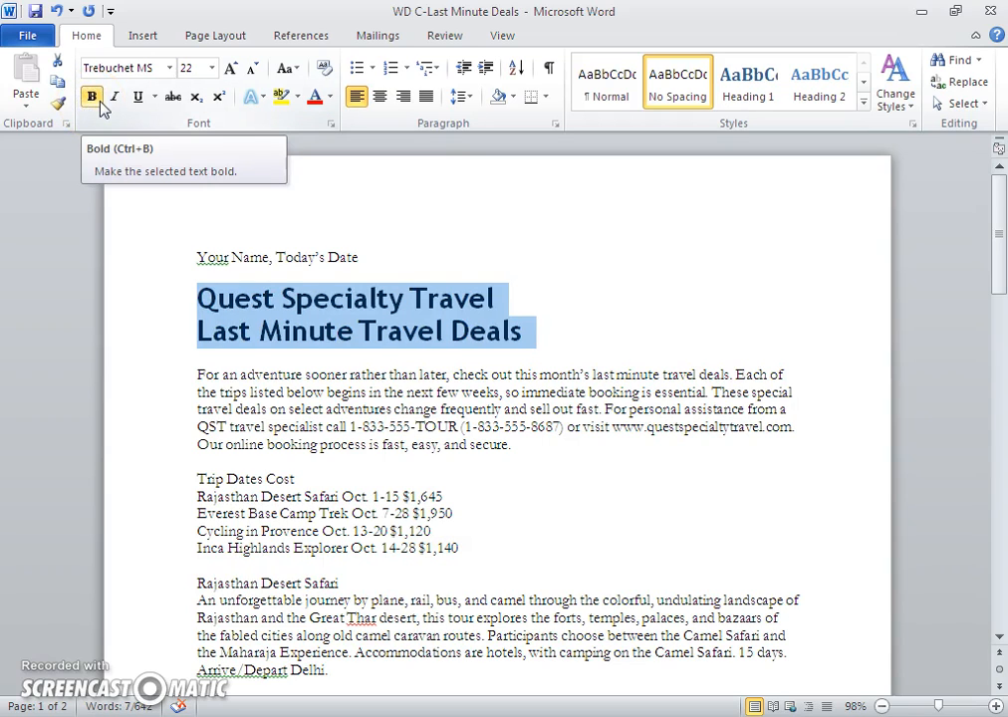
pyautogui.click(329, 97)
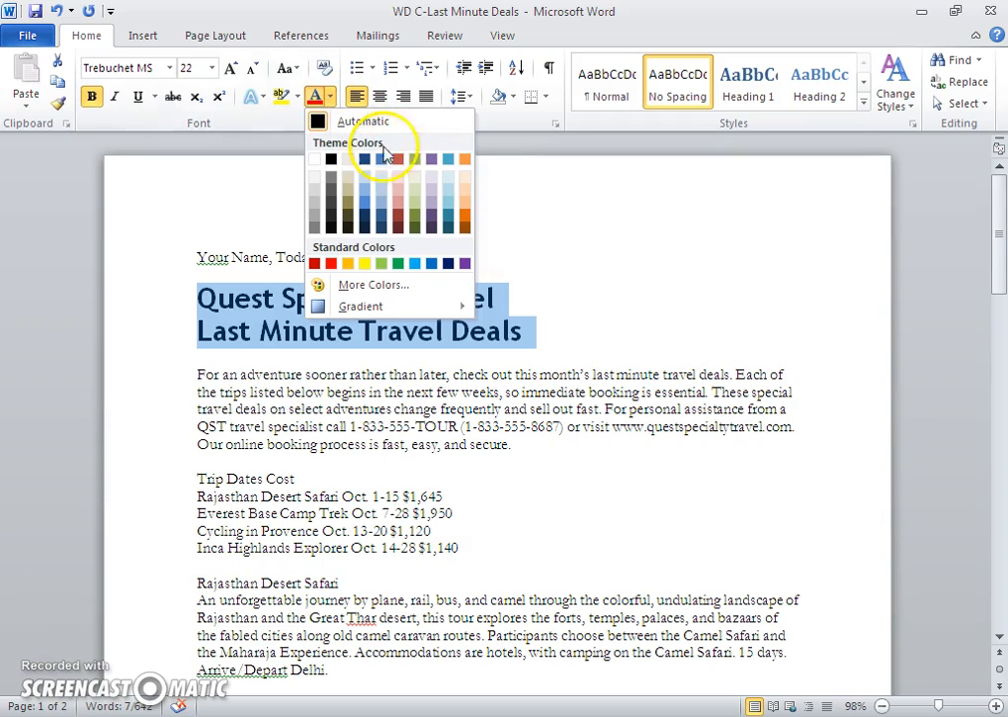
pyautogui.click(432, 231)
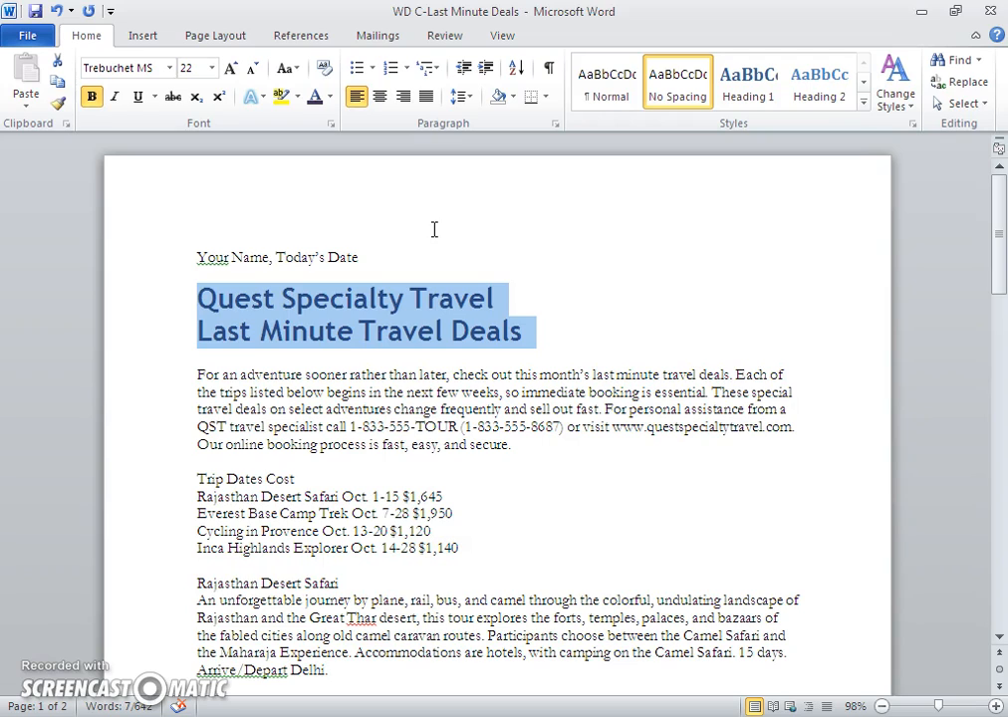
pyautogui.click(585, 328)
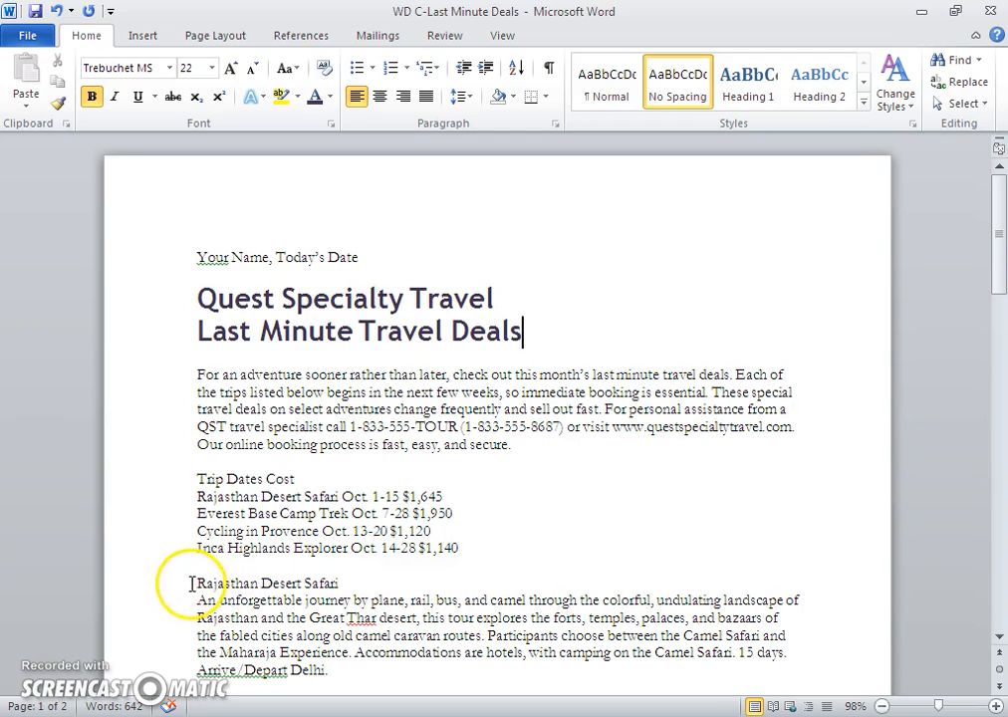
# - Apply Trebuchet MS 14 pt bold to the Rajasthan Desert Safari heading using F4 to repeat
pyautogui.moveTo(197, 583); pyautogui.dragTo(343, 587)
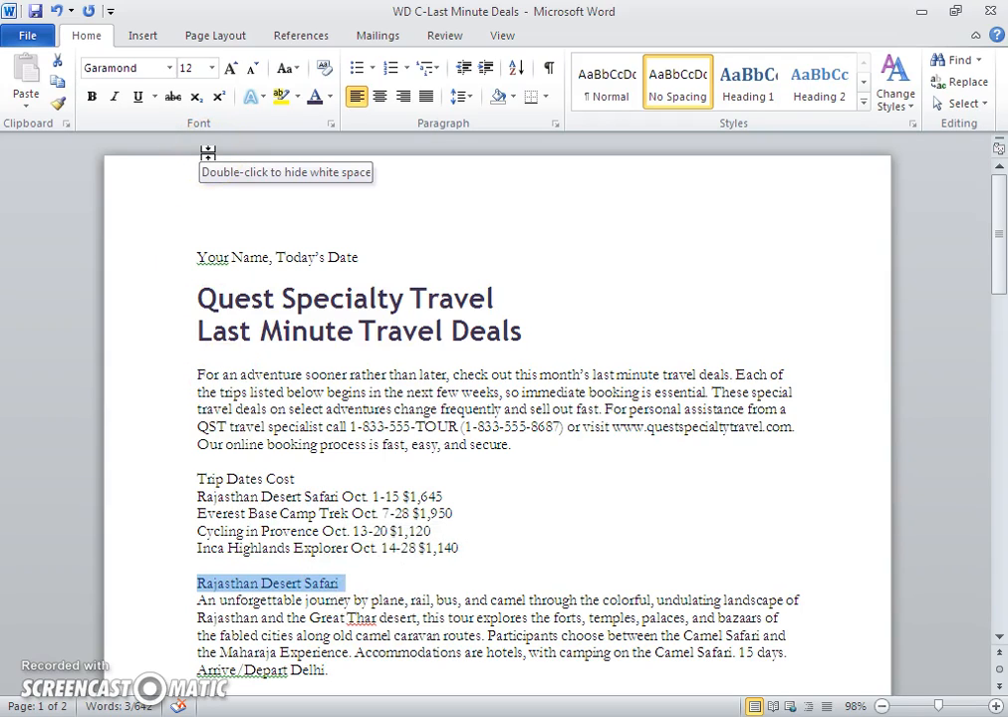
pyautogui.press('F4')
pyautogui.click(471, 537)
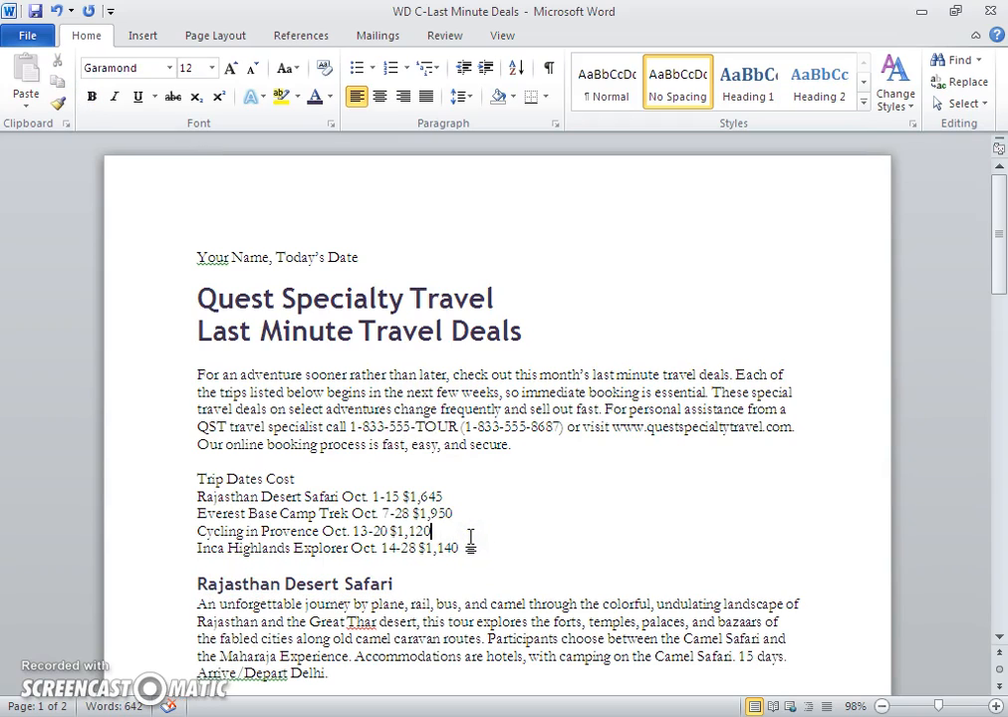
pyautogui.click(321, 581)
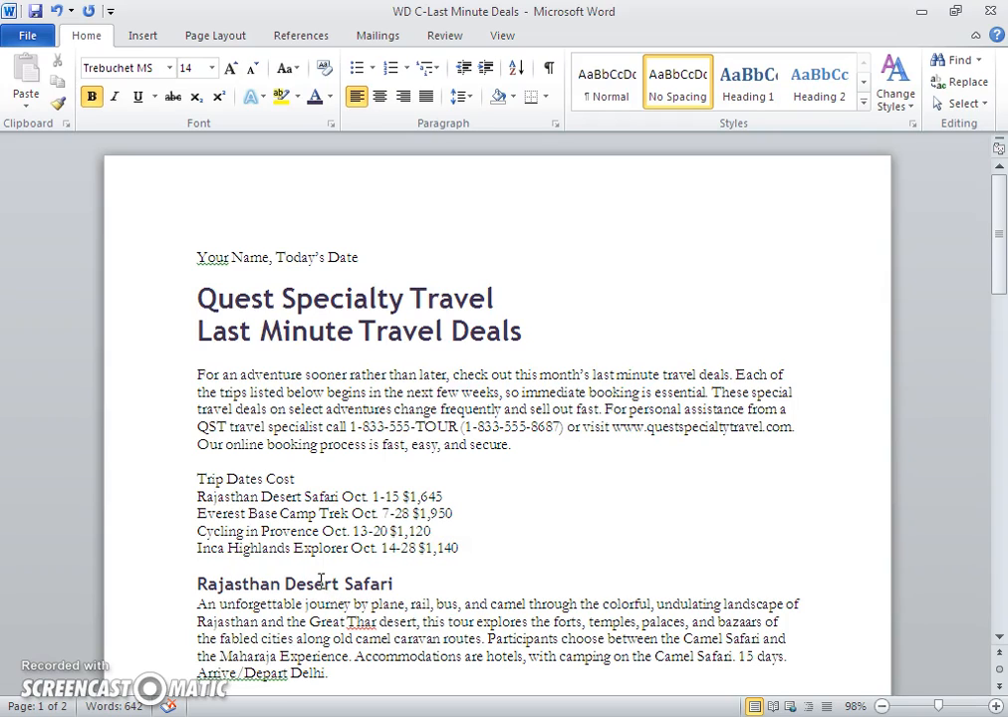
# - Return to the top of the flyer and save it
pyautogui.hotkey('ctrl', 'Home')
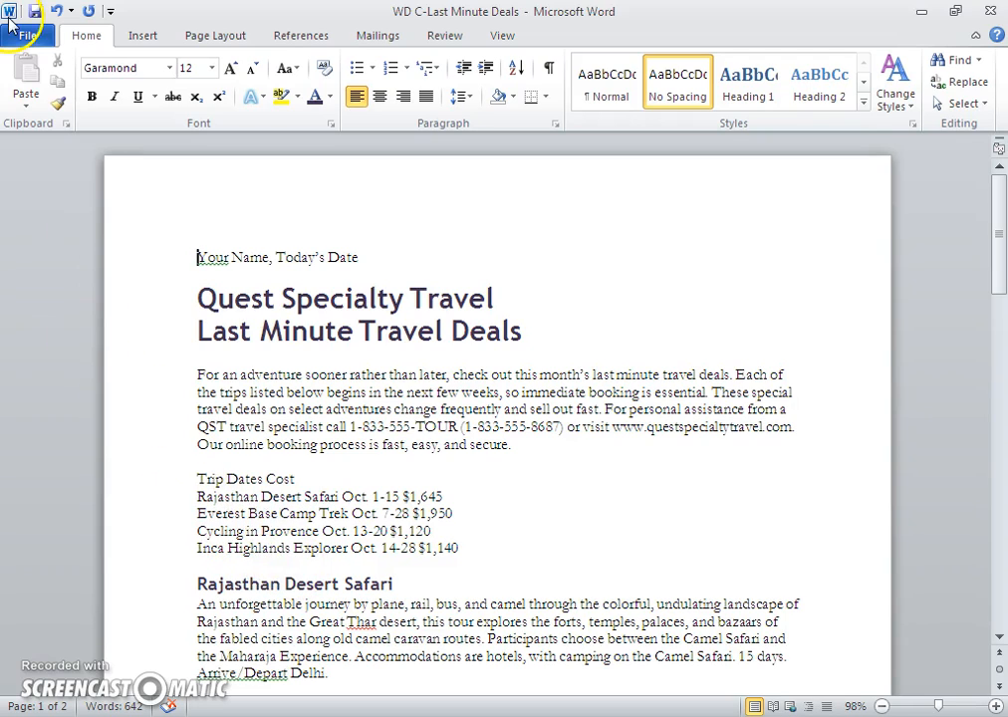
pyautogui.click(40, 13)
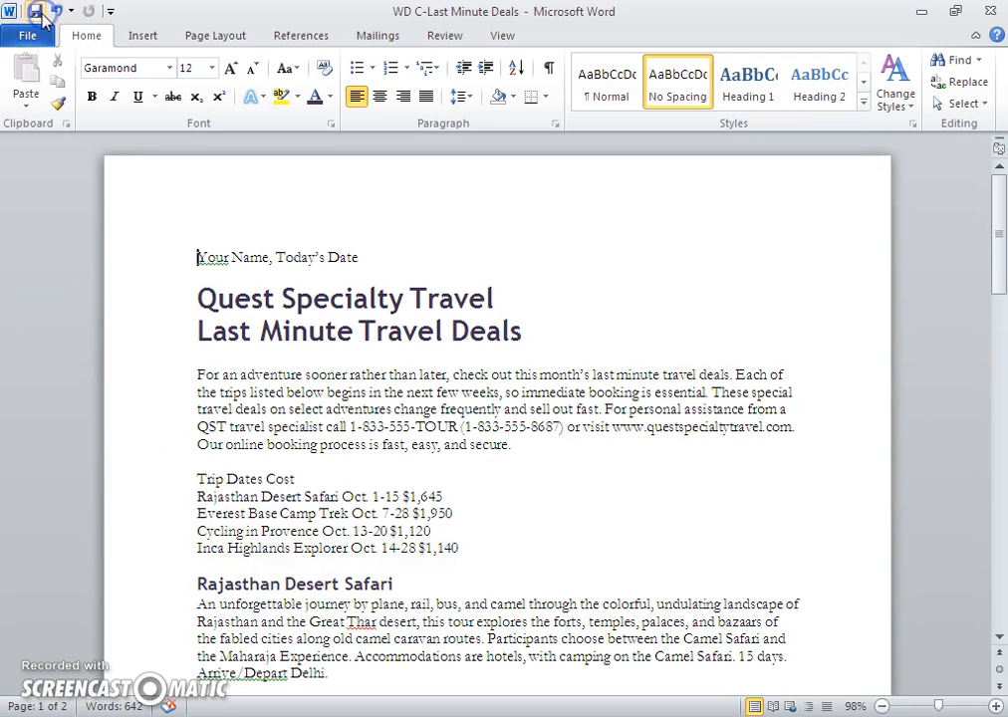